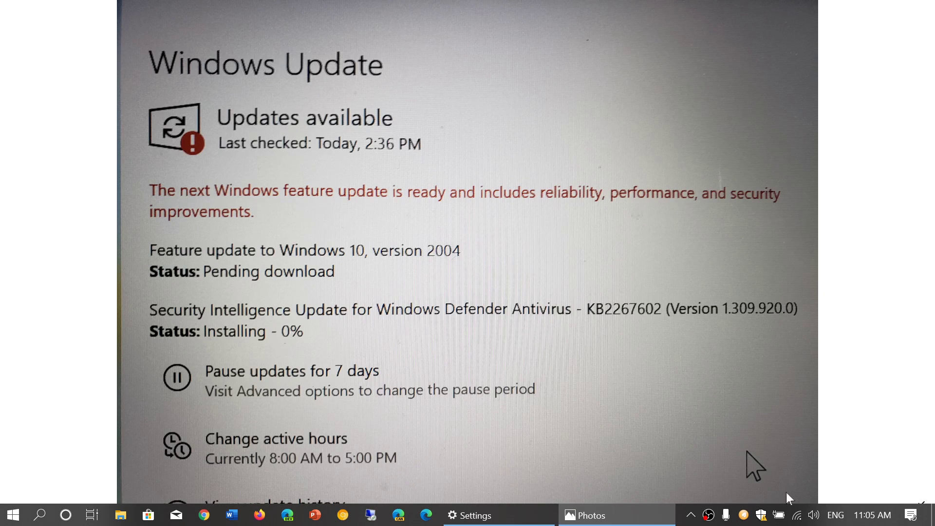
View the failed version 2004 feature update and its error code, then close Settings.
click(476, 516)
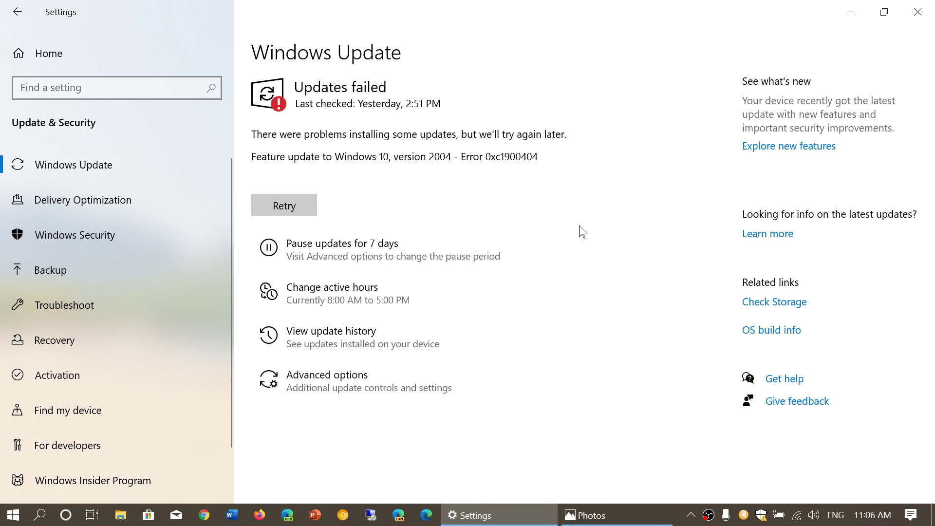
click(924, 12)
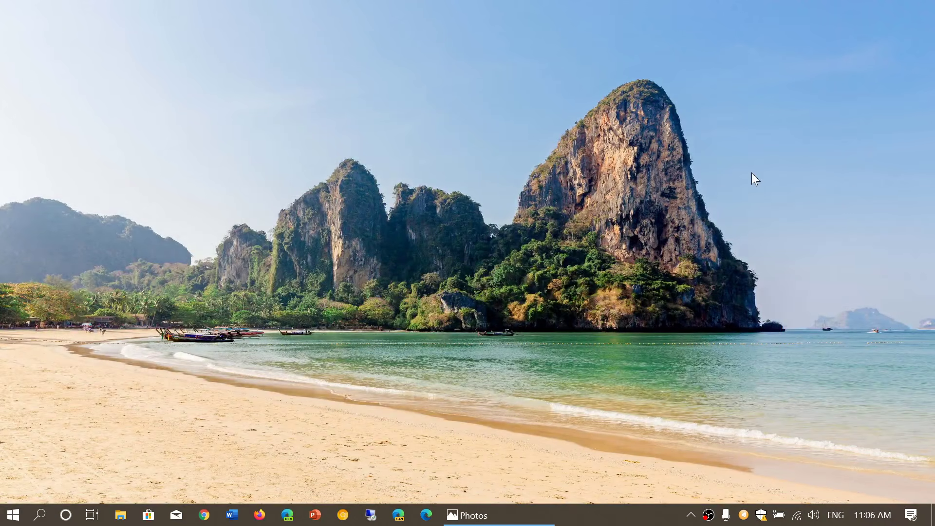